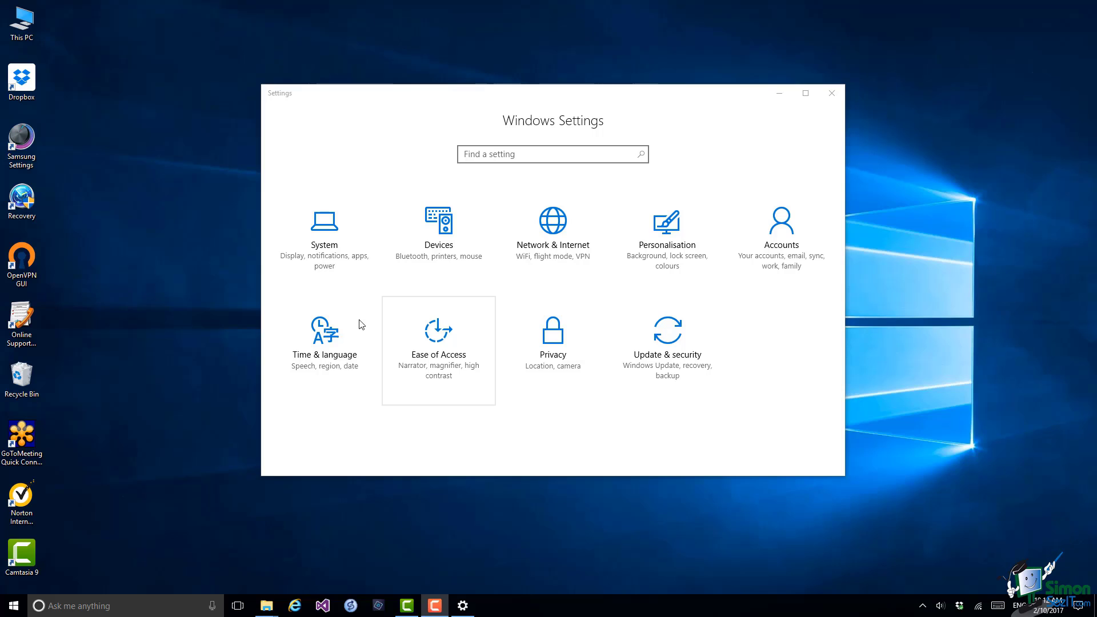
Step: Open the System > Power & sleep page in Windows Settings
{"action": "left_click", "coordinate": [327, 225]}
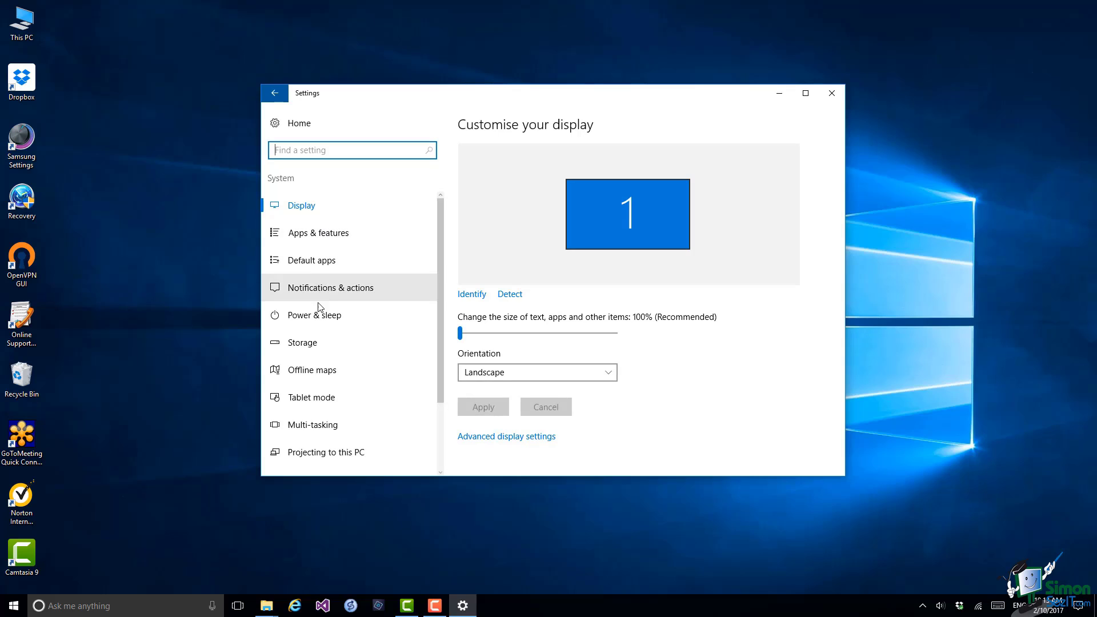
{"action": "left_click", "coordinate": [317, 318]}
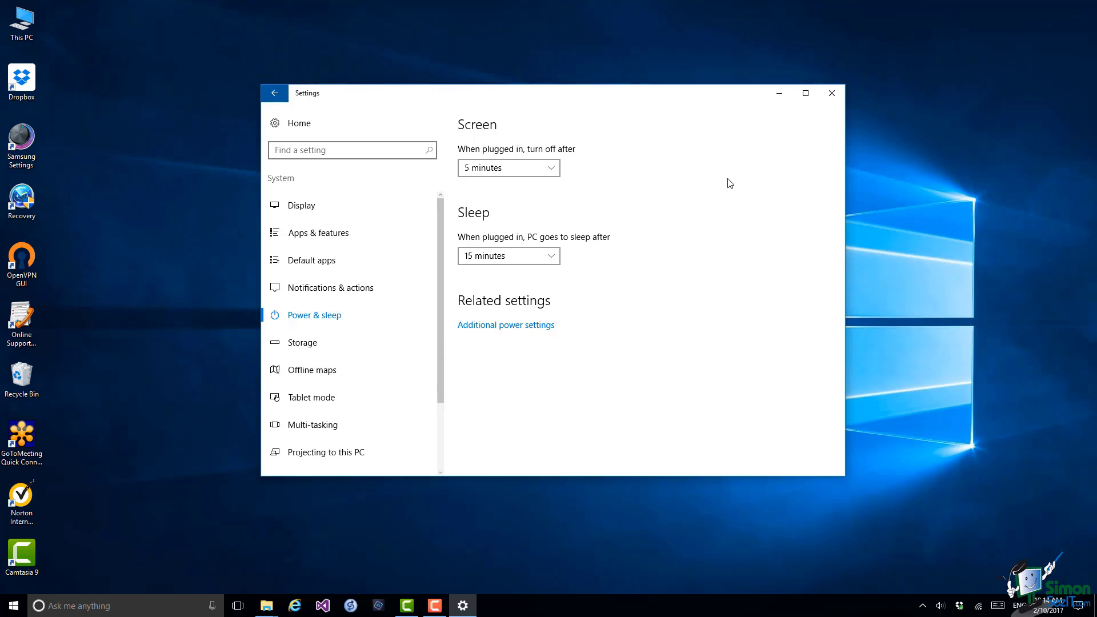
Step: Try a 20-minute screen timeout, then set the screen back to turning off after 5 minutes
{"action": "left_click", "coordinate": [553, 167]}
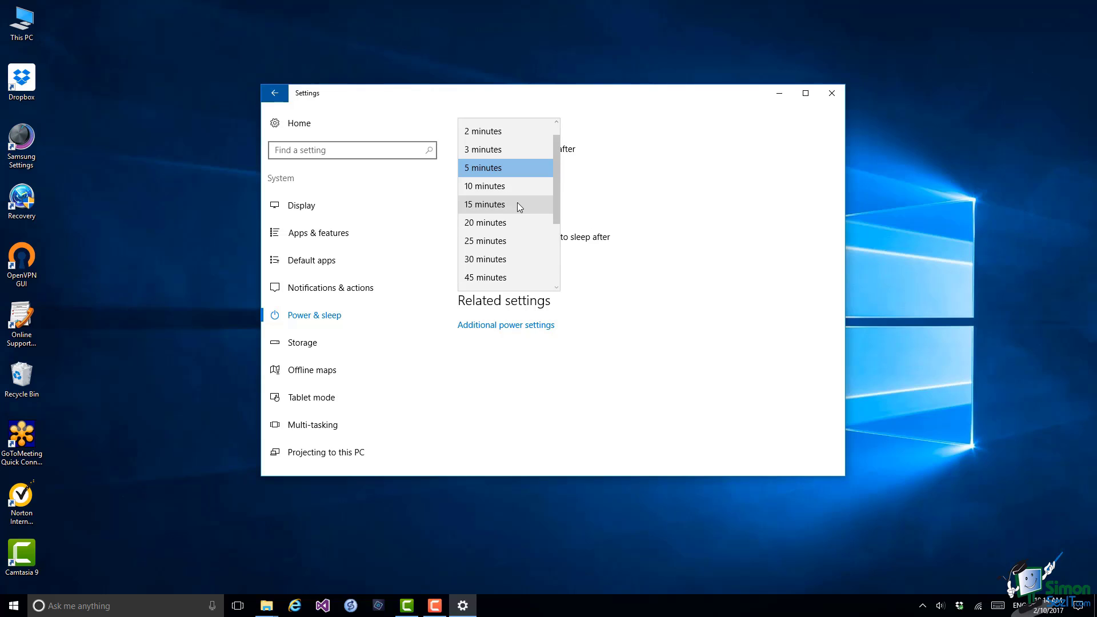
{"action": "left_click", "coordinate": [514, 223]}
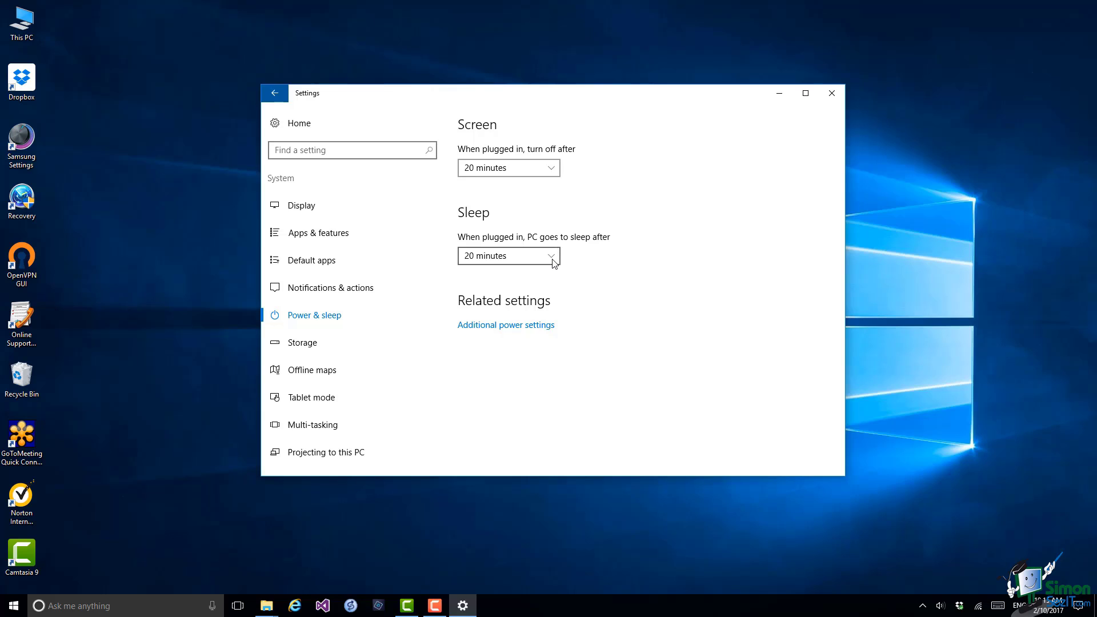
{"action": "left_click", "coordinate": [552, 169]}
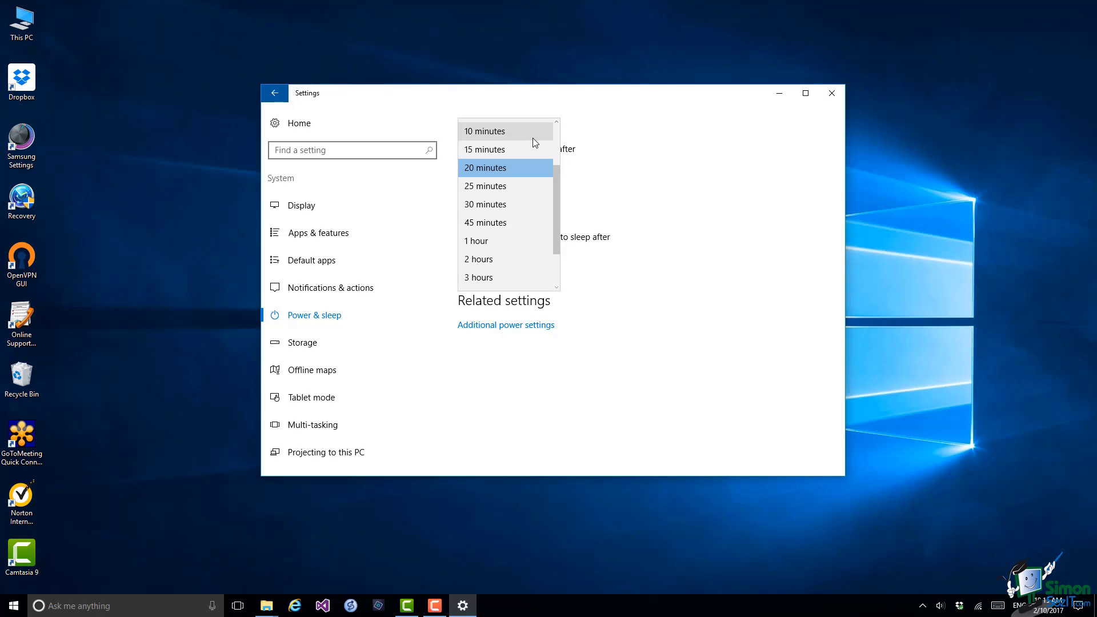
{"action": "left_click", "coordinate": [558, 124]}
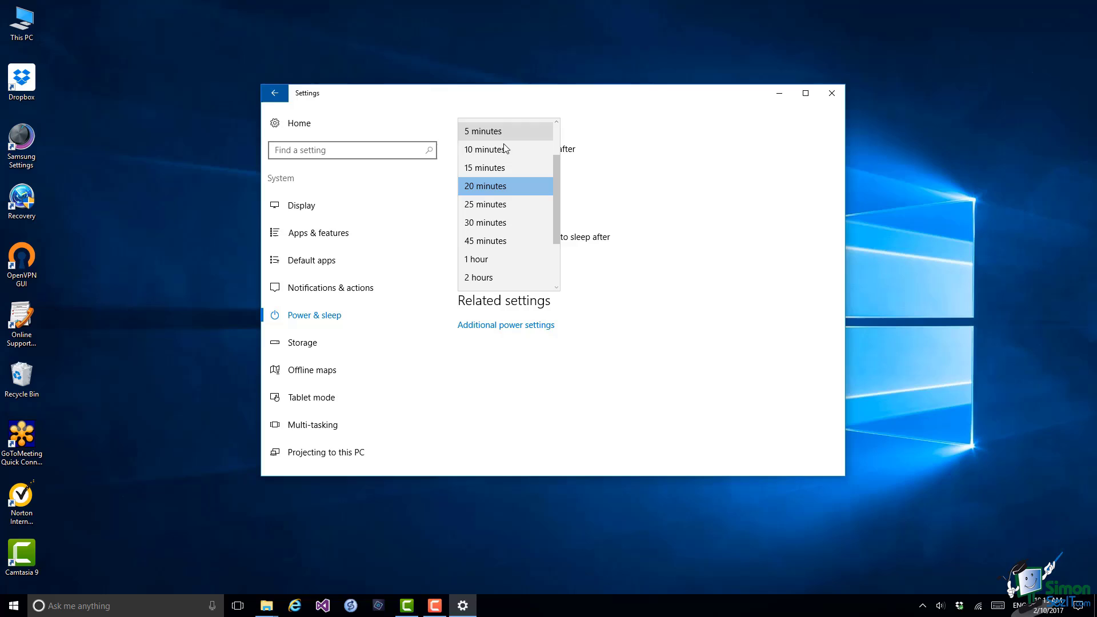
{"action": "left_click", "coordinate": [491, 136]}
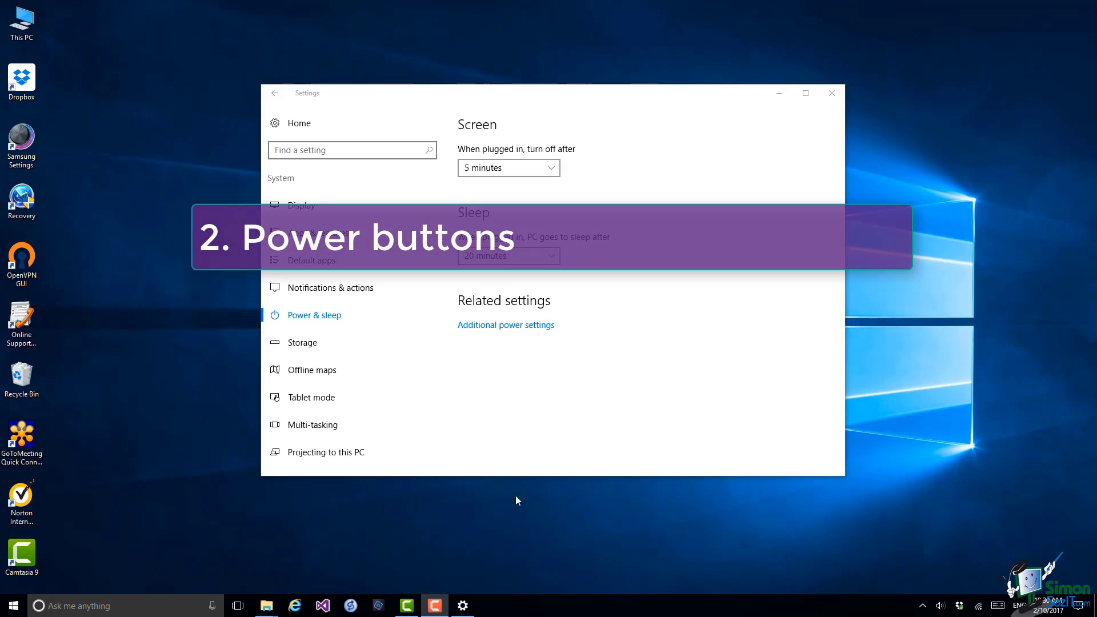
Step: Open Control Panel's Power Options and go to 'Choose what the power buttons do'
{"action": "left_click", "coordinate": [486, 327]}
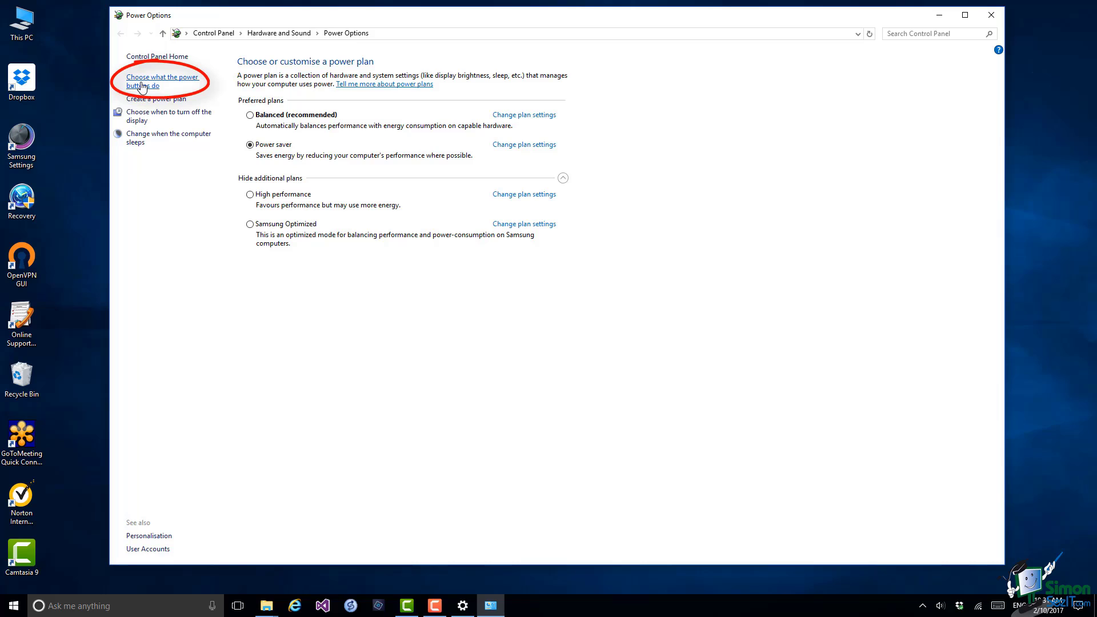
{"action": "left_click", "coordinate": [143, 86]}
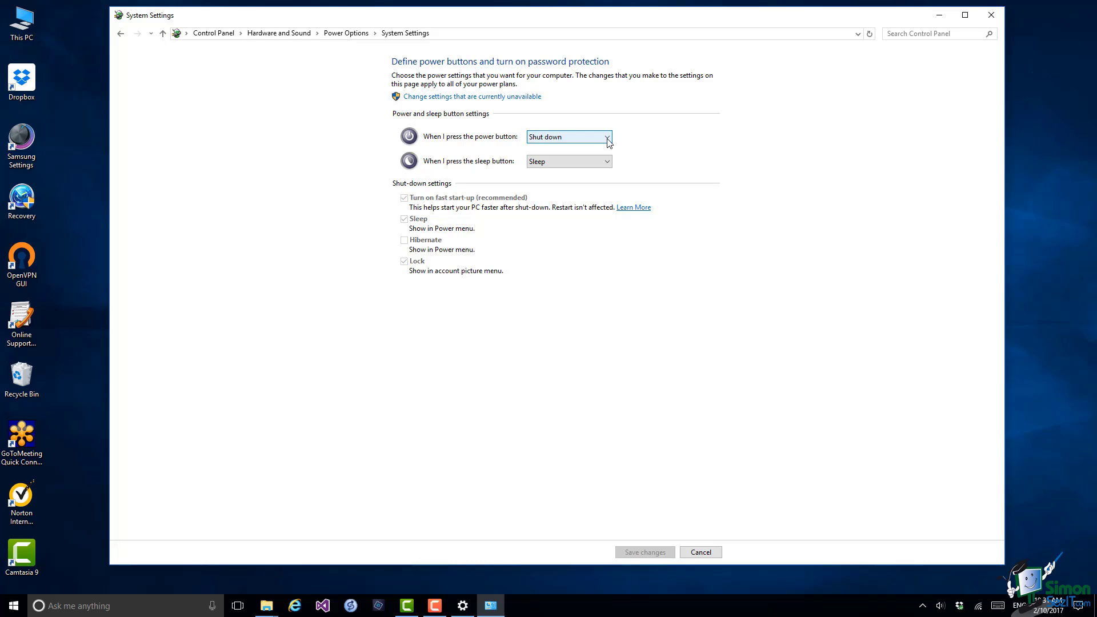
{"action": "left_click", "coordinate": [608, 139]}
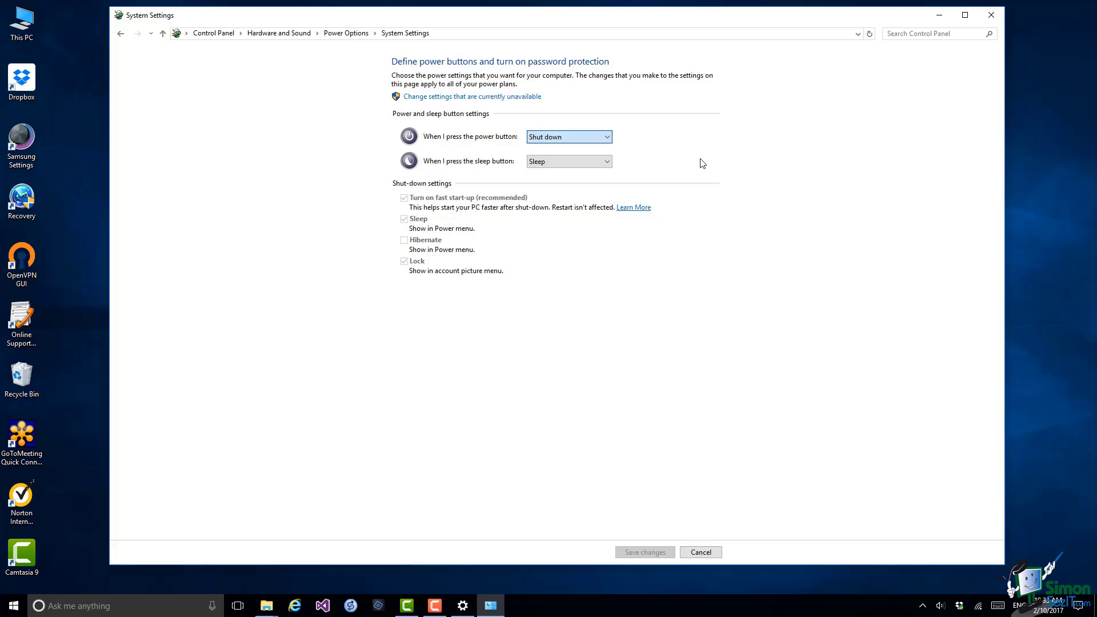
Step: Review the sleep button choices, leaving it set to Sleep
{"action": "left_click", "coordinate": [607, 163]}
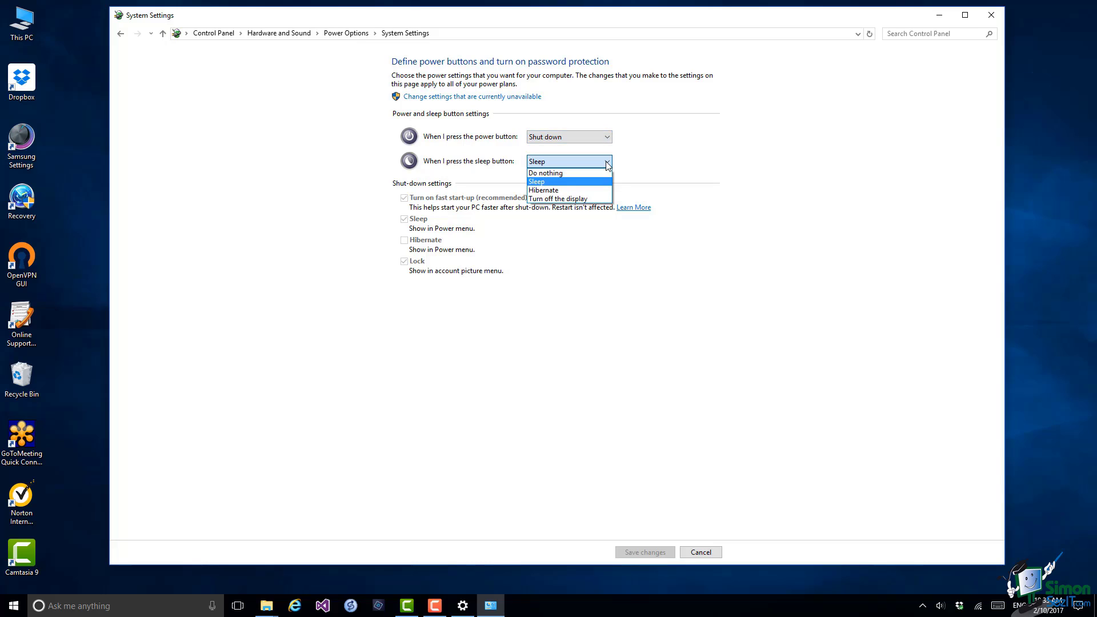
{"action": "left_click", "coordinate": [643, 165]}
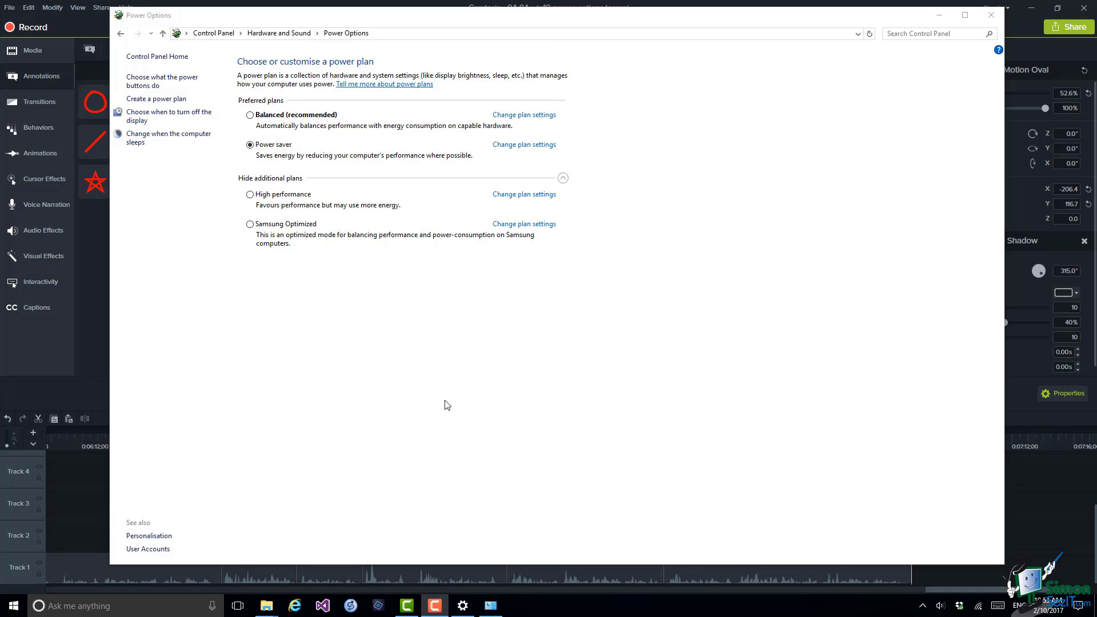
Step: Make Balanced (recommended) the active plan and open its plan settings
{"action": "left_click", "coordinate": [250, 116]}
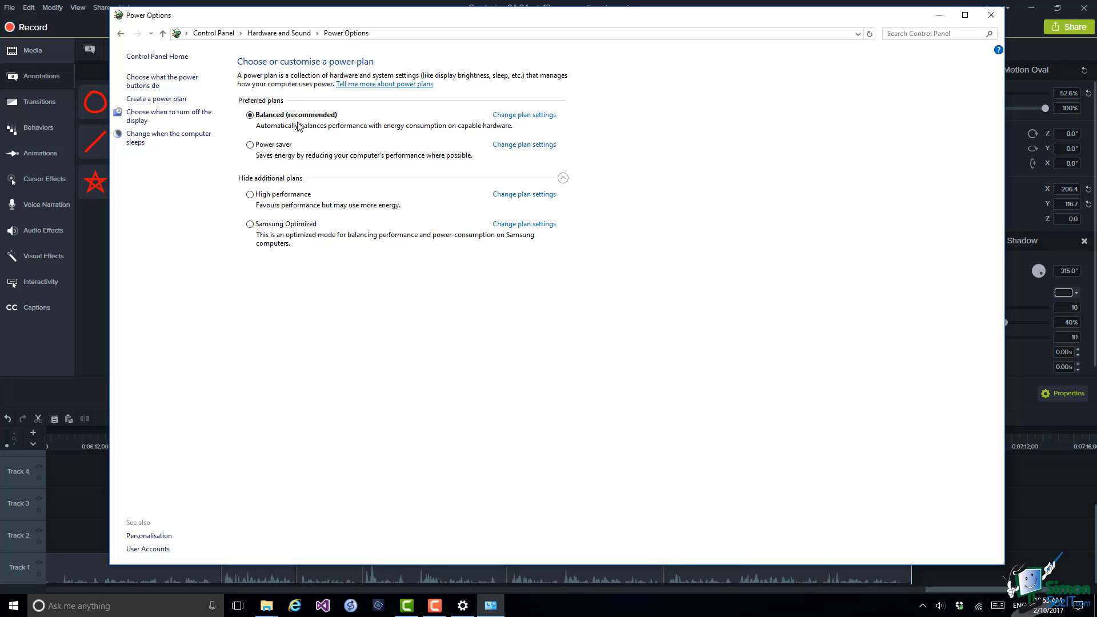
{"action": "left_click", "coordinate": [530, 116]}
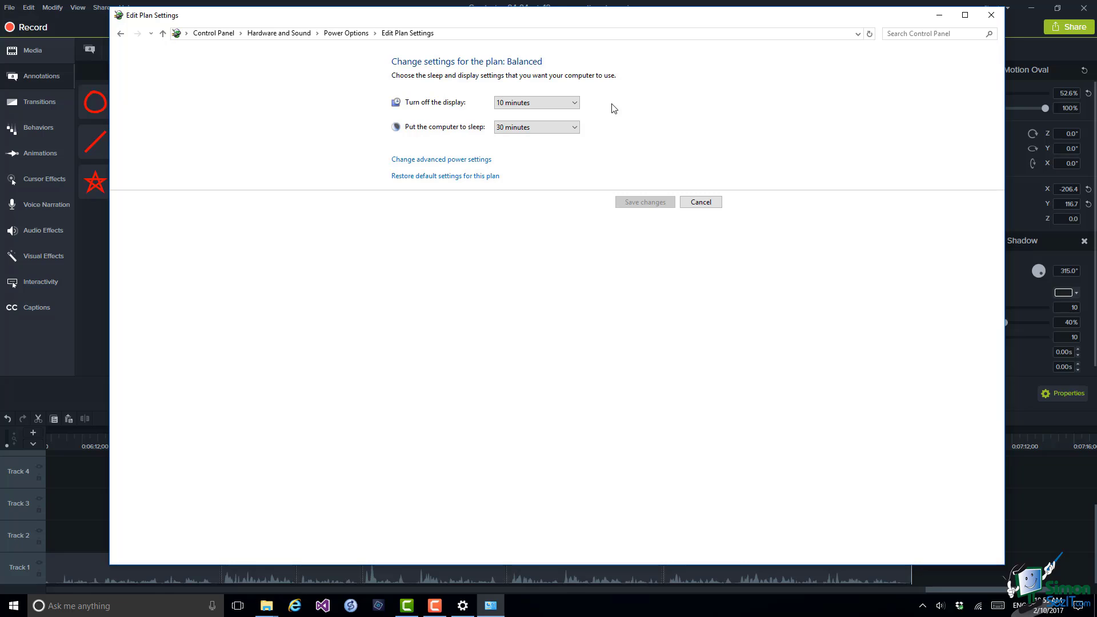
Step: Set the Balanced plan to turn off the display after 20 minutes and save
{"action": "left_click", "coordinate": [575, 104]}
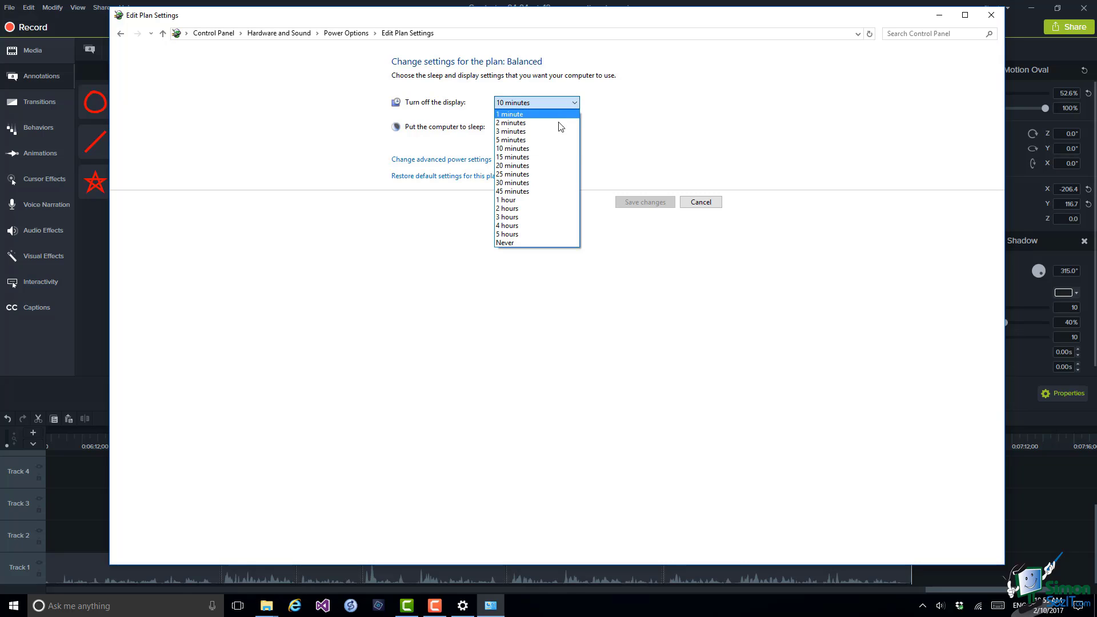
{"action": "left_click", "coordinate": [528, 165]}
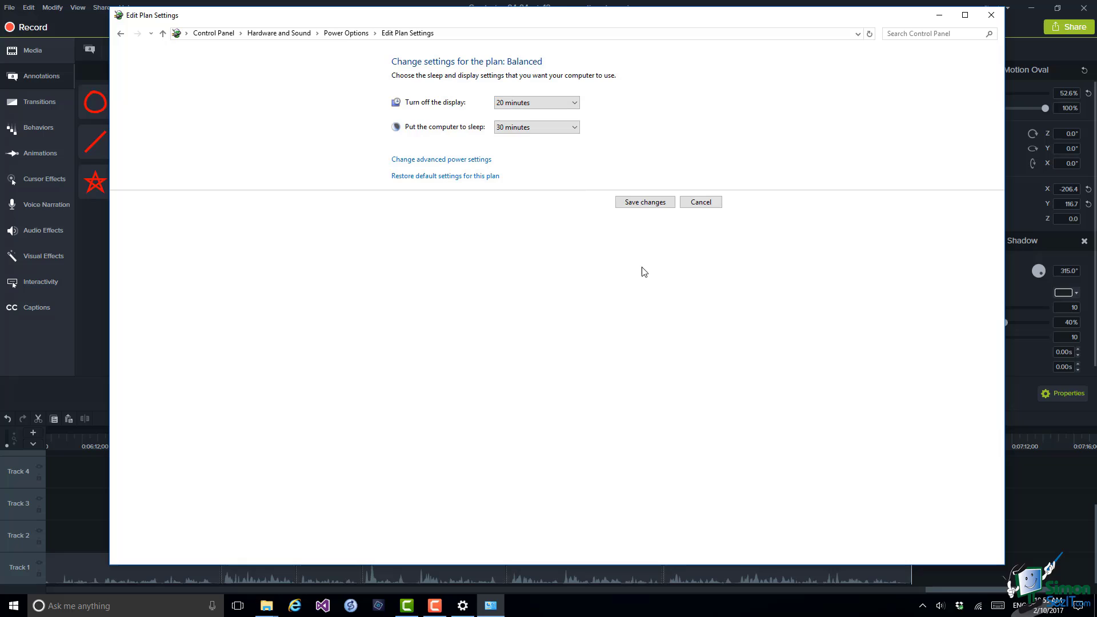
{"action": "left_click", "coordinate": [642, 205]}
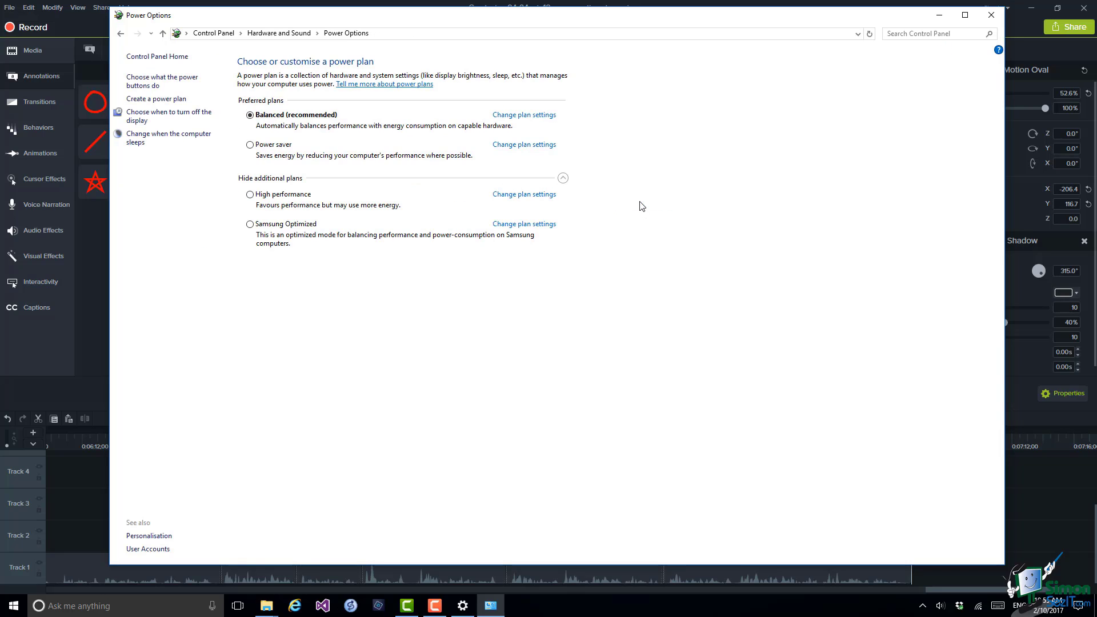
Step: Restore the Balanced plan's default settings and return to the plan list
{"action": "left_click", "coordinate": [520, 117]}
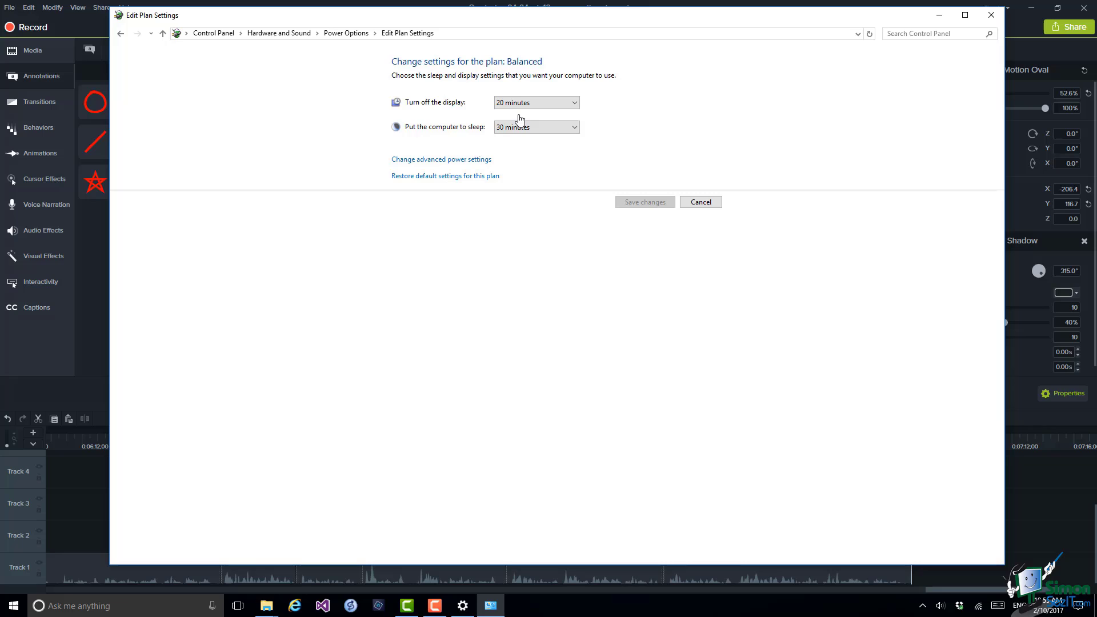
{"action": "left_click", "coordinate": [459, 177]}
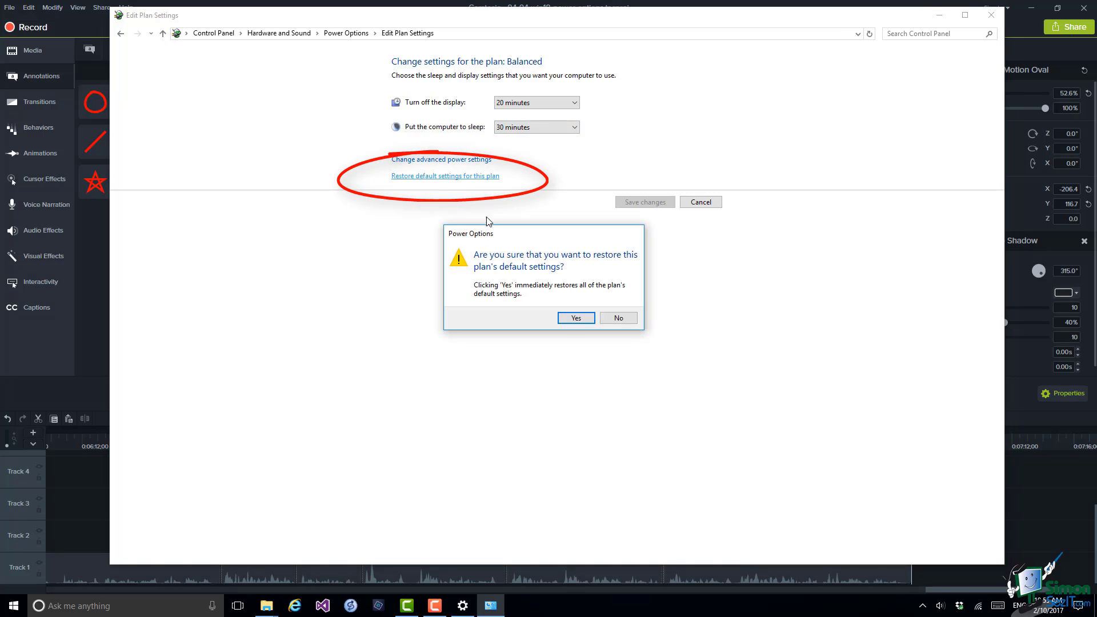
{"action": "left_click", "coordinate": [573, 322]}
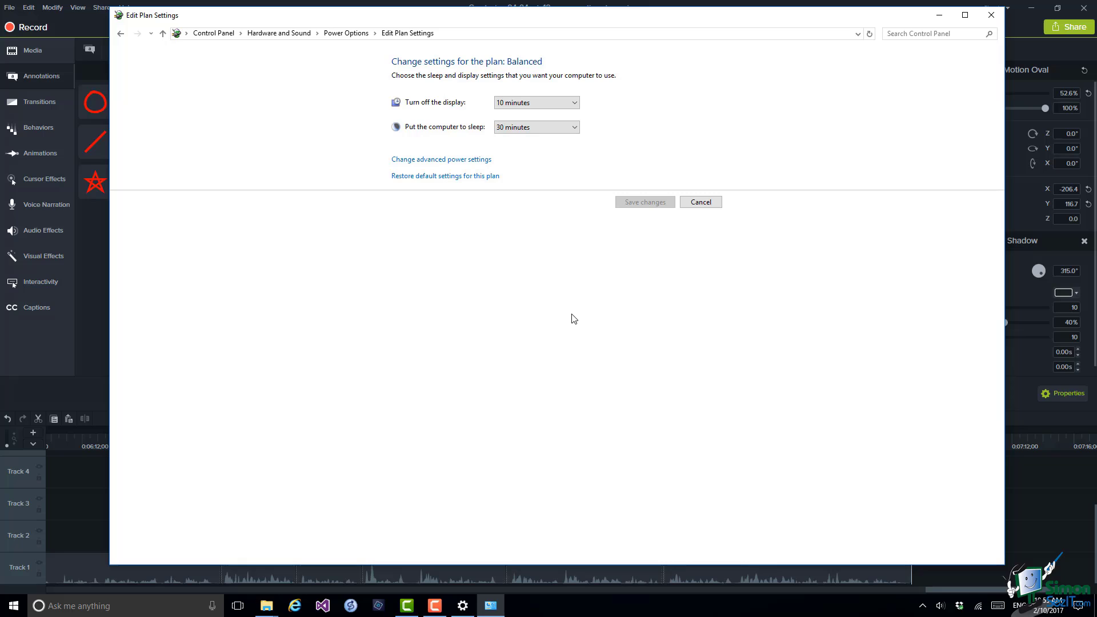
{"action": "left_click", "coordinate": [701, 203]}
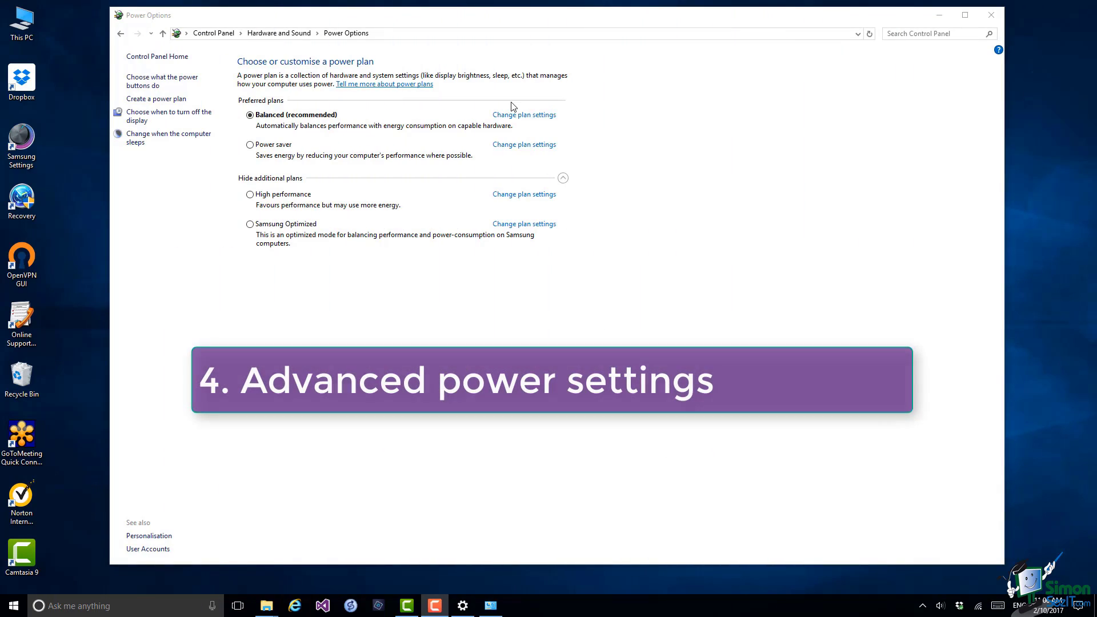
Step: Open Change plan settings for Balanced (recommended)
{"action": "left_click", "coordinate": [515, 115]}
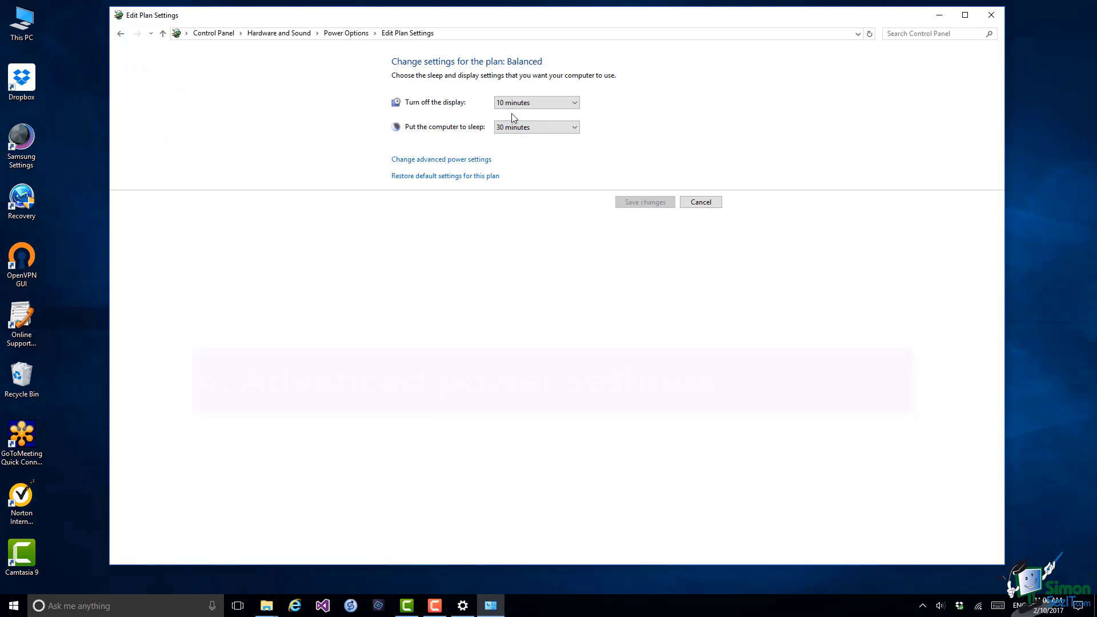
Step: Open Balanced's advanced power settings, expanding Power buttons and lid and Multimedia settings
{"action": "left_click", "coordinate": [448, 166]}
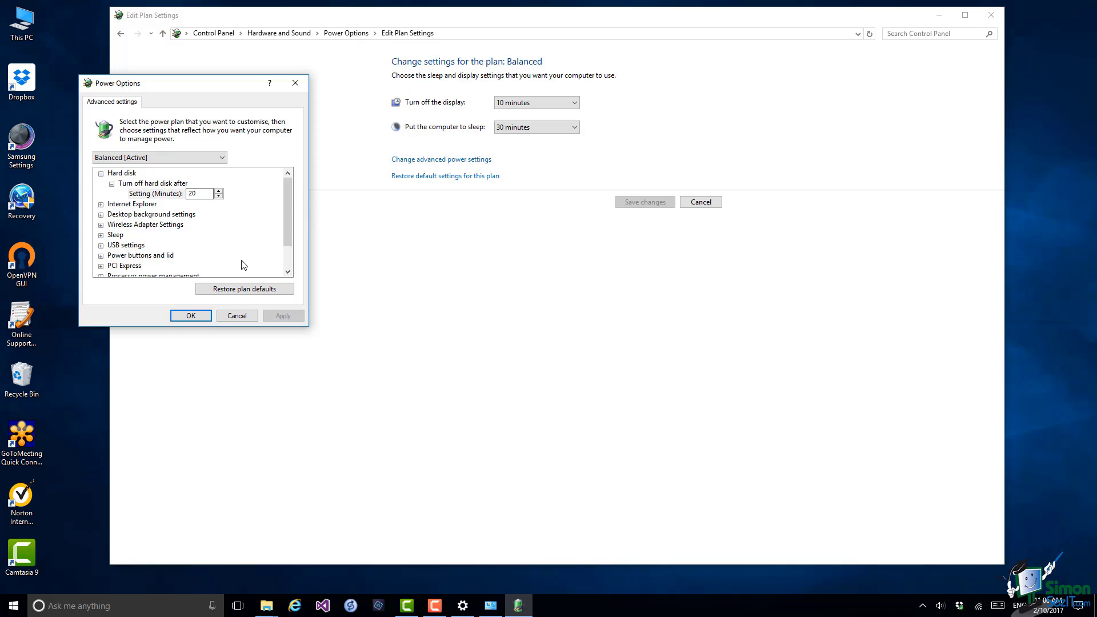
{"action": "left_click", "coordinate": [101, 256]}
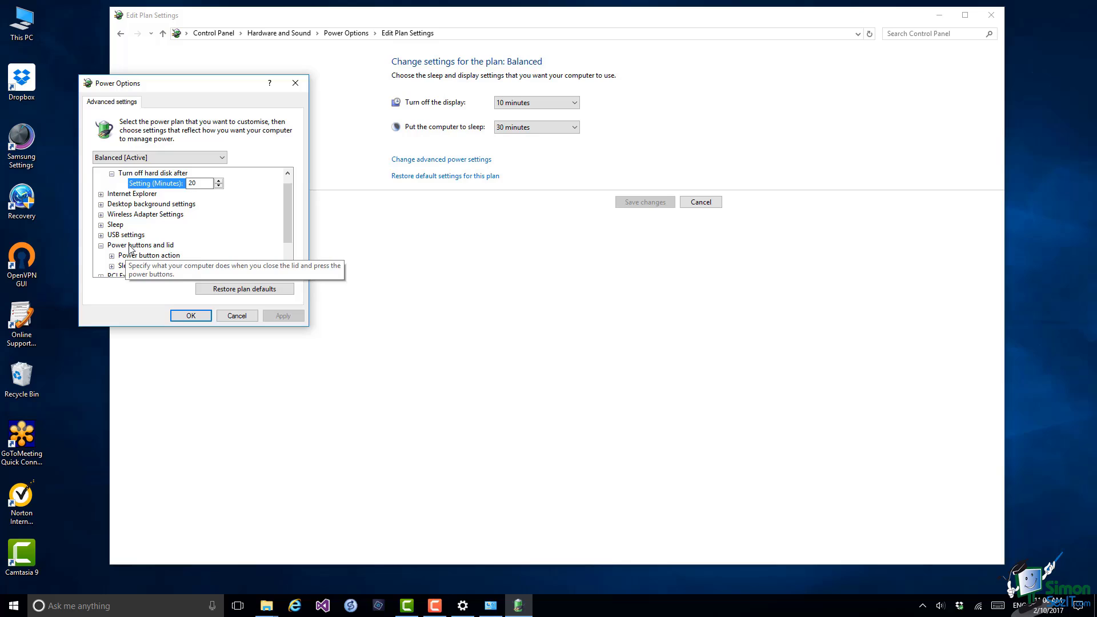
{"action": "left_click_drag", "start_coordinate": [286, 214], "coordinate": [288, 254]}
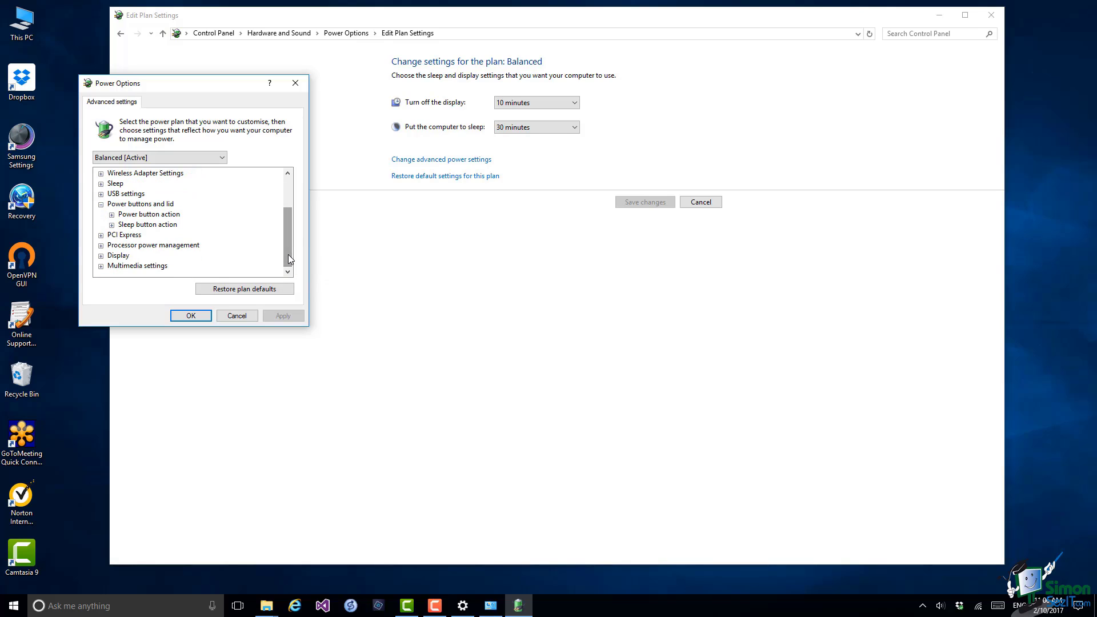
{"action": "left_click", "coordinate": [102, 266]}
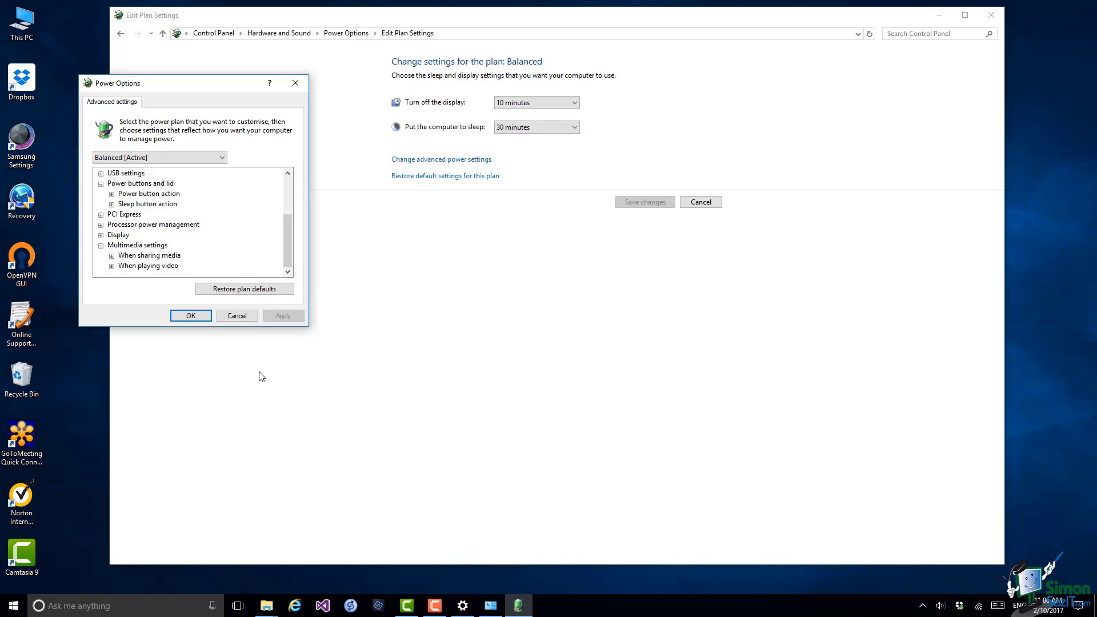
{"action": "left_click", "coordinate": [224, 159]}
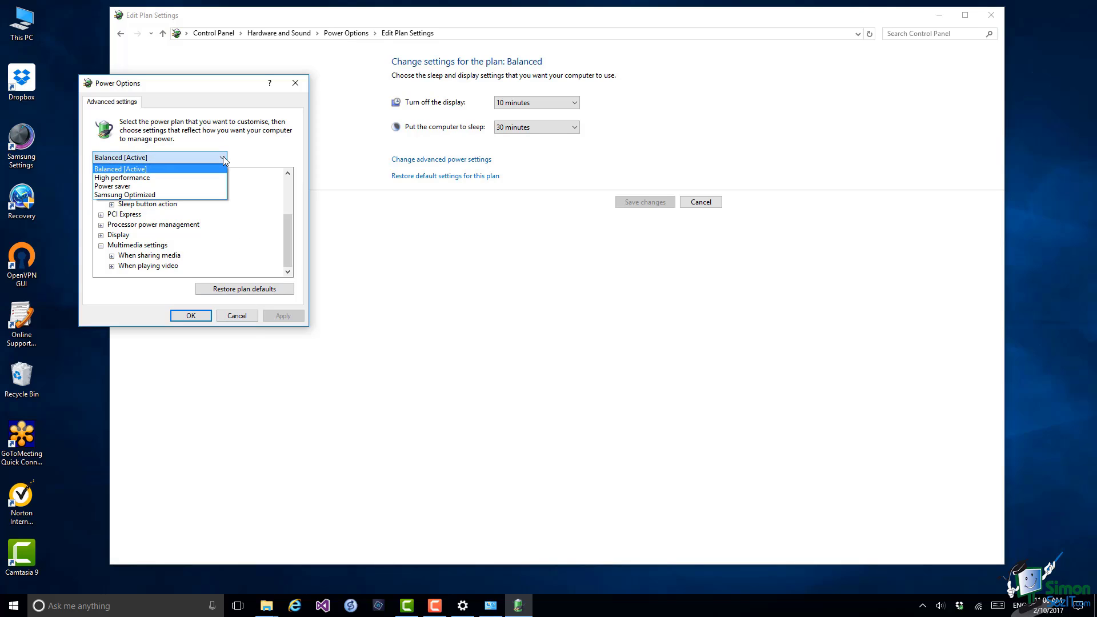
{"action": "left_click", "coordinate": [235, 314]}
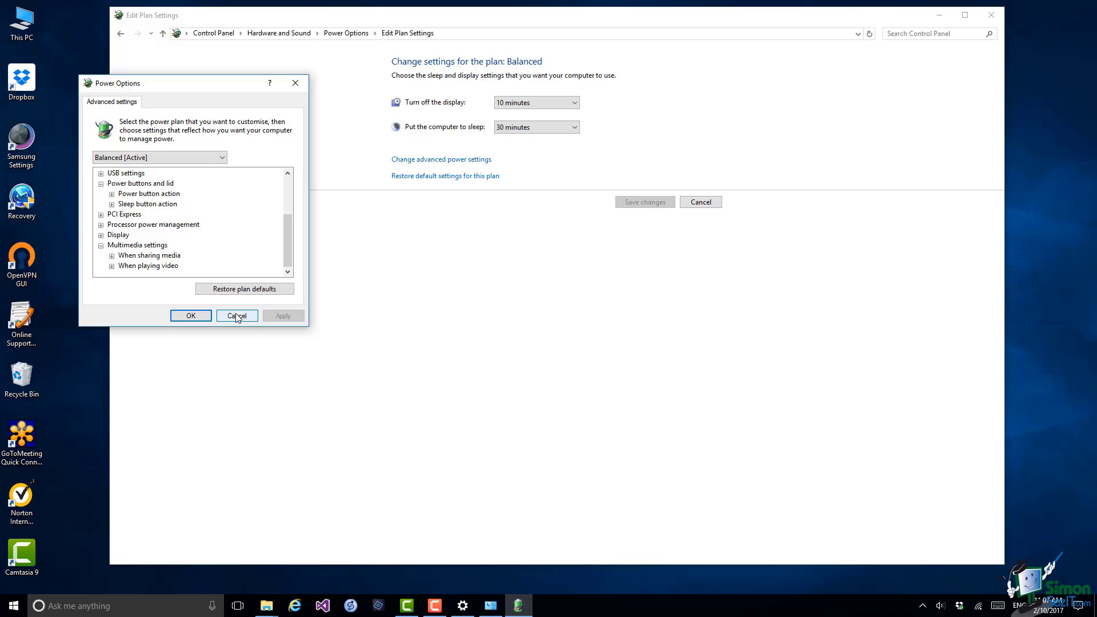
Step: Dismiss advanced settings and create a new power plan named 'Toby Plan A'
{"action": "left_click", "coordinate": [237, 317]}
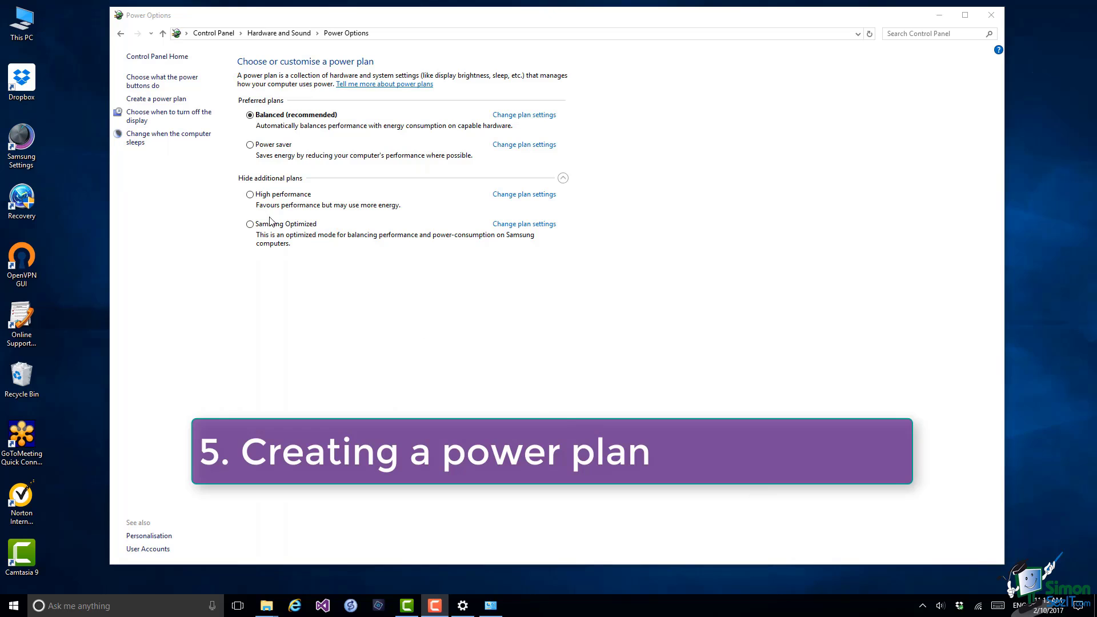
{"action": "left_click", "coordinate": [155, 101]}
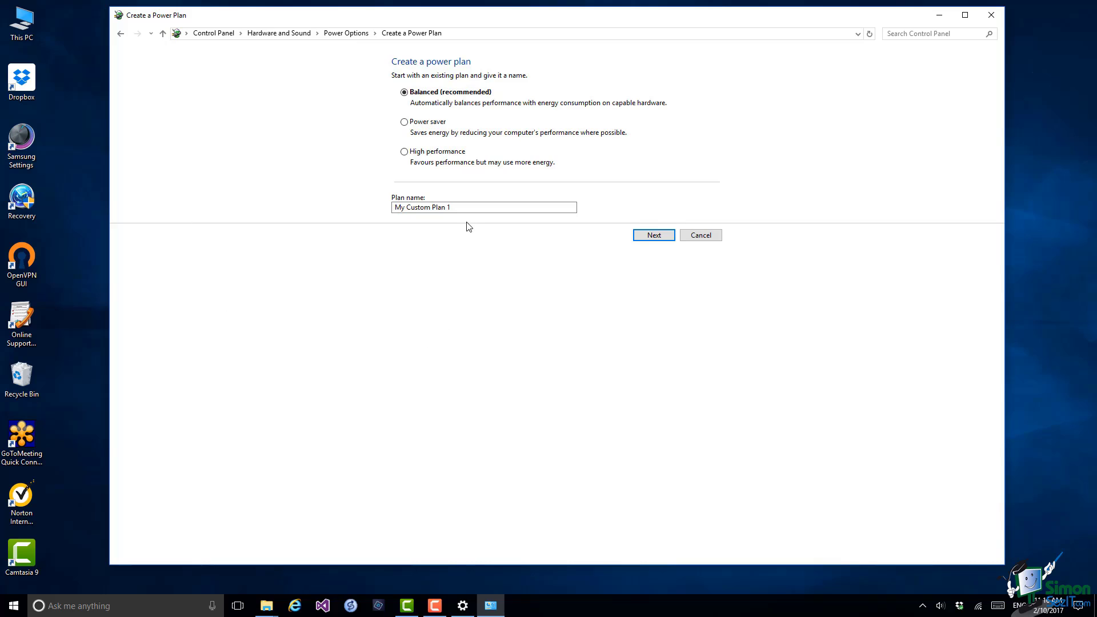
{"action": "left_click_drag", "start_coordinate": [457, 206], "coordinate": [394, 207]}
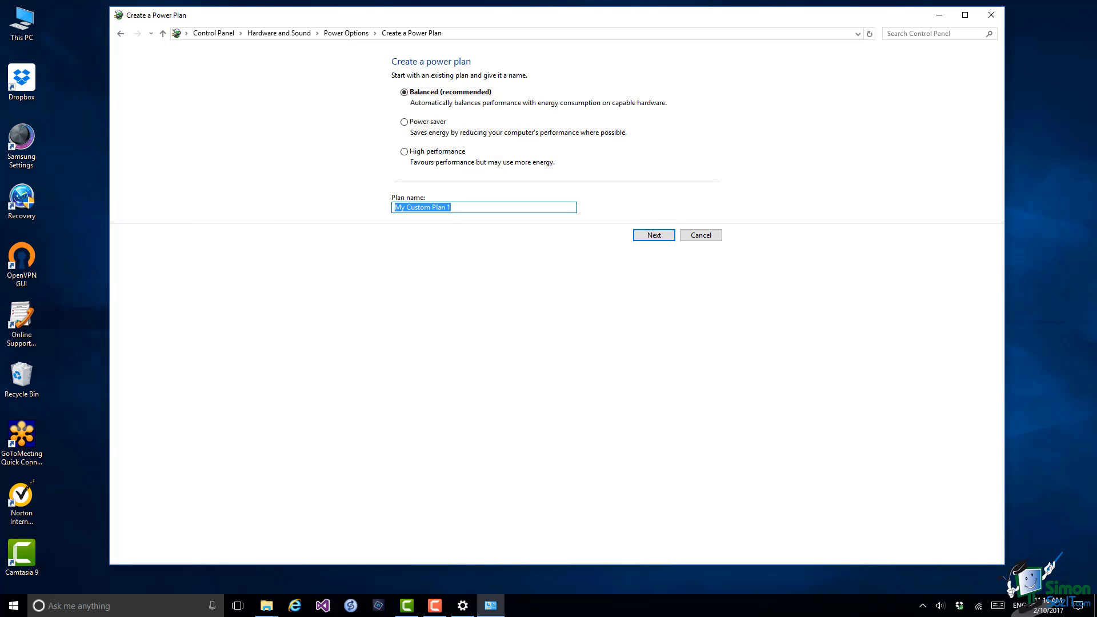
{"action": "type", "text": "Toby Plan A"}
{"action": "left_click", "coordinate": [655, 236]}
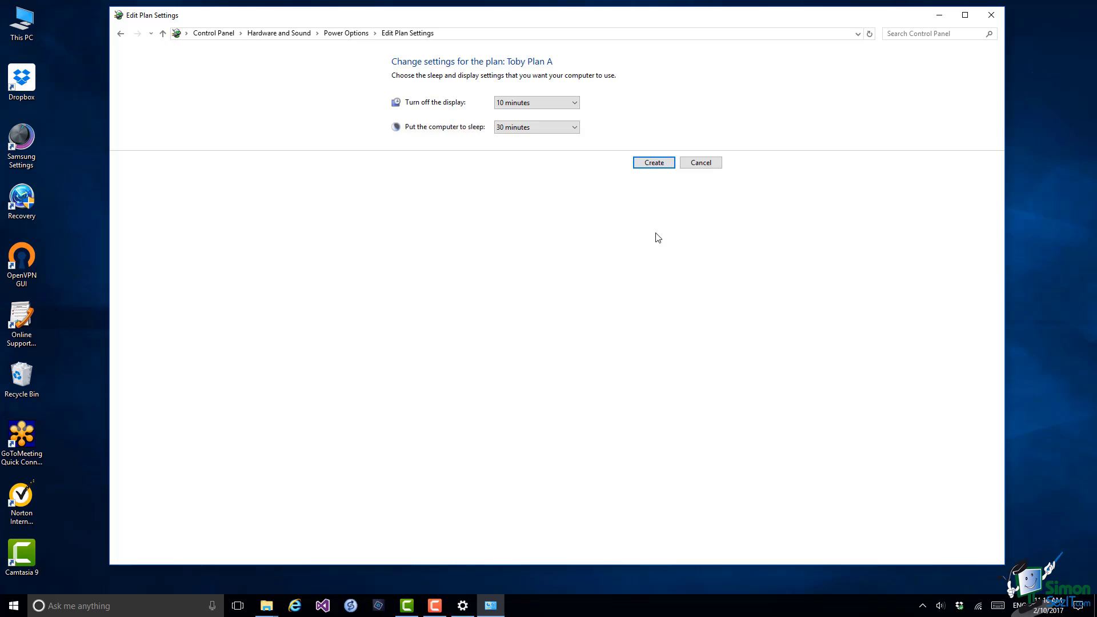
Step: Create Toby Plan A with the display turning off after 15 minutes and sleep set to Never
{"action": "left_click", "coordinate": [574, 104]}
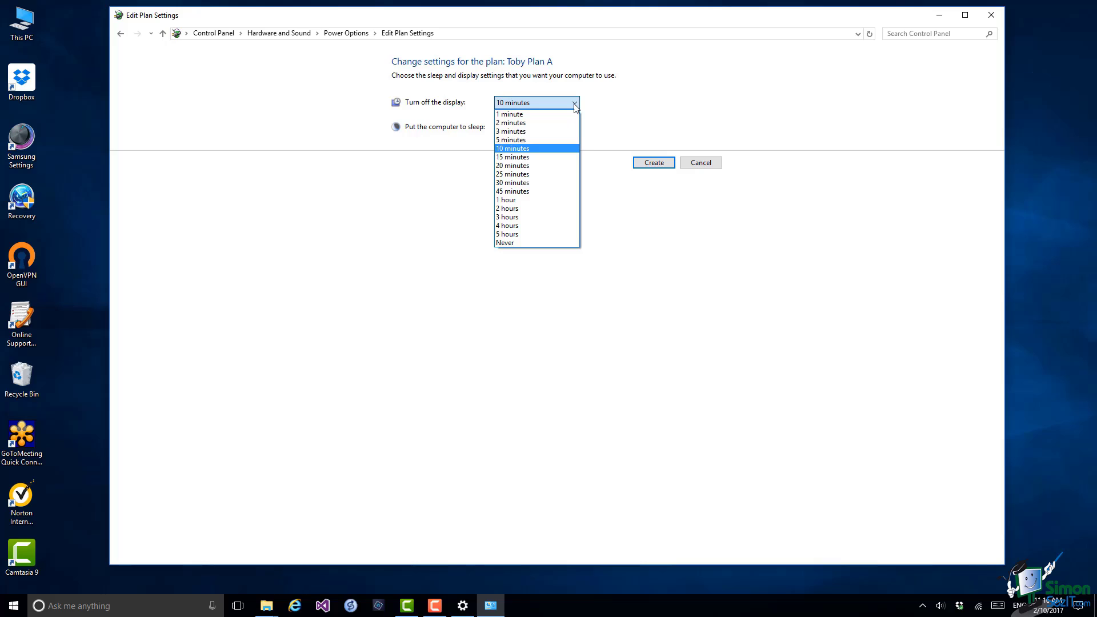
{"action": "left_click", "coordinate": [532, 158]}
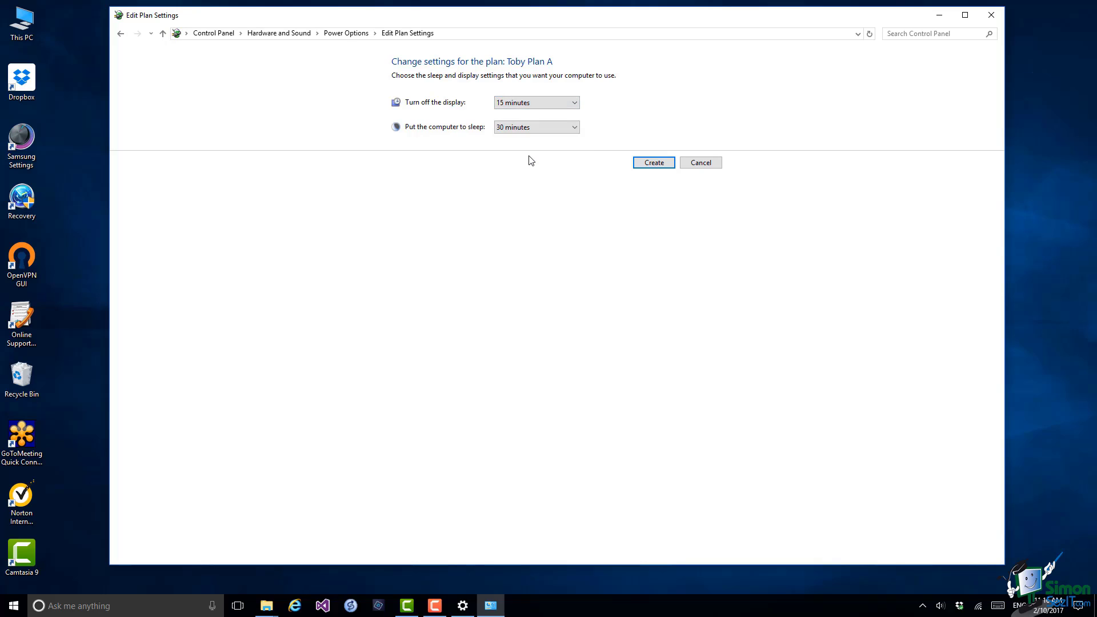
{"action": "left_click", "coordinate": [565, 128]}
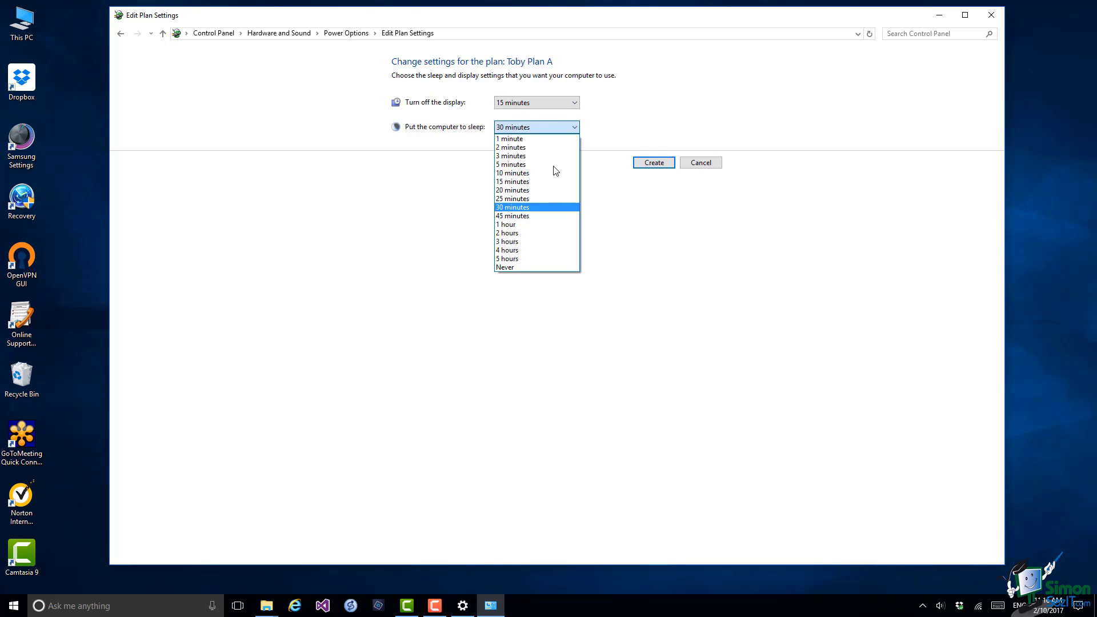
{"action": "left_click", "coordinate": [519, 266]}
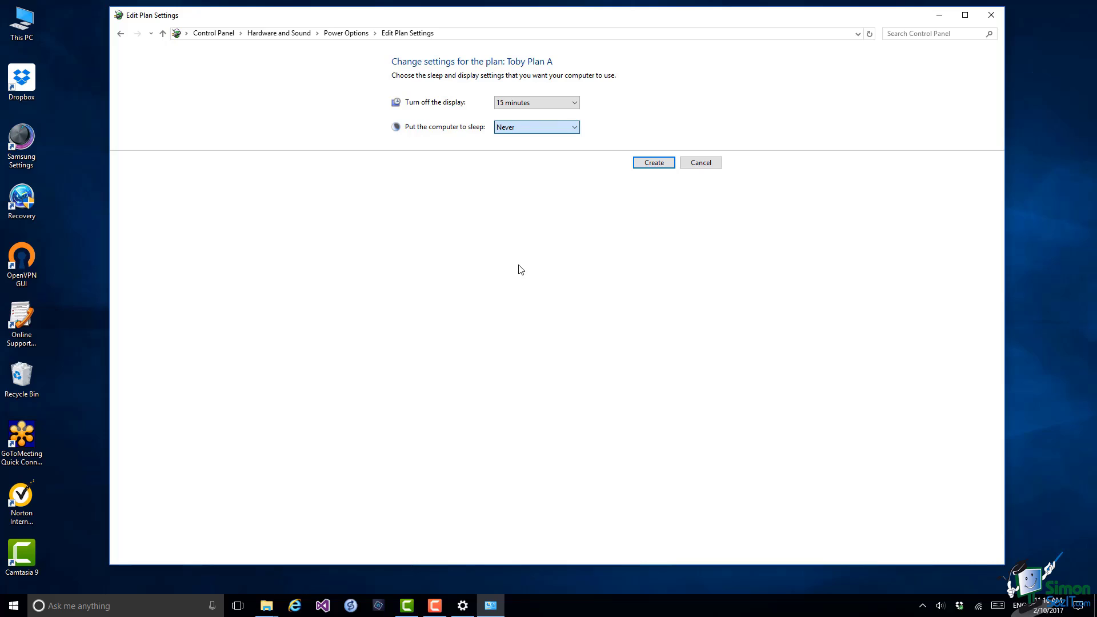
{"action": "left_click", "coordinate": [653, 163]}
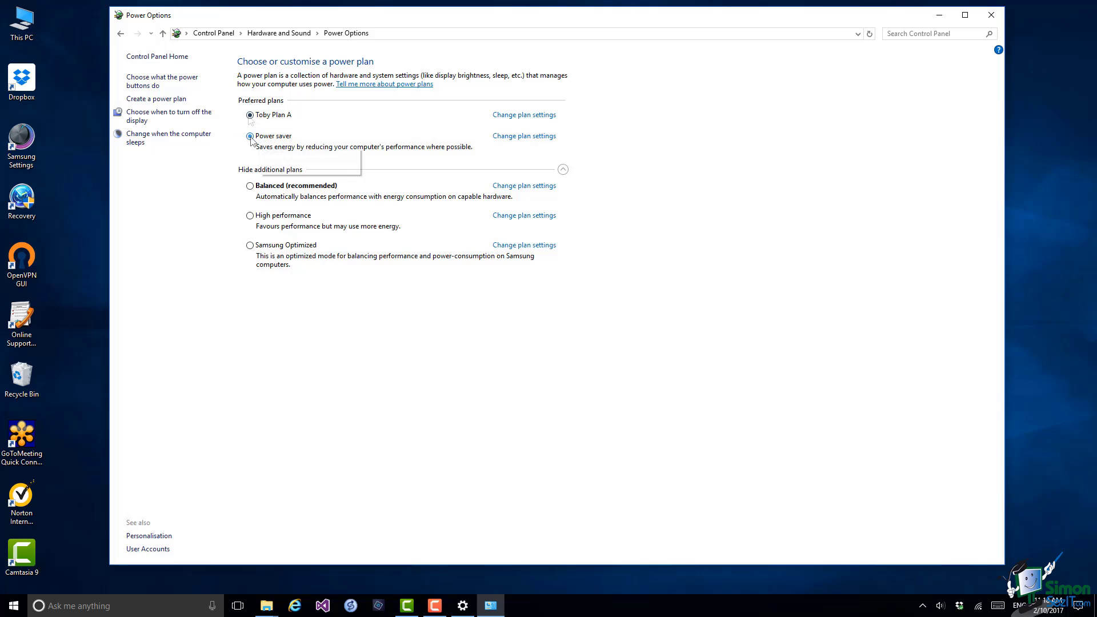
Step: Switch the active plan back to Balanced, then delete Toby Plan A and confirm
{"action": "left_click", "coordinate": [250, 186]}
{"action": "left_click", "coordinate": [525, 116]}
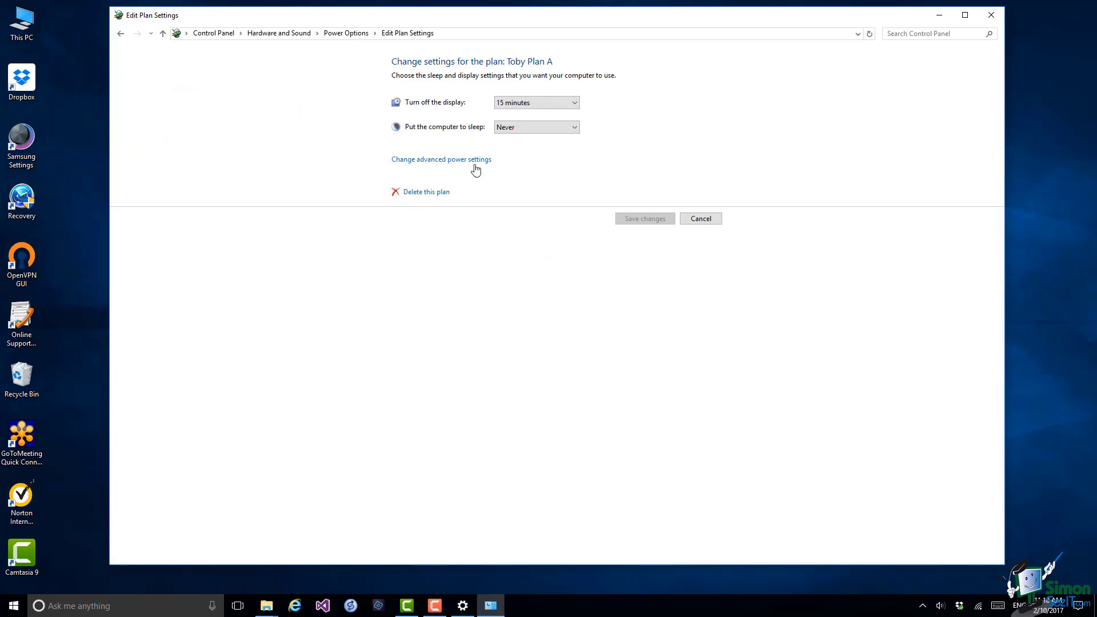
{"action": "left_click", "coordinate": [428, 195]}
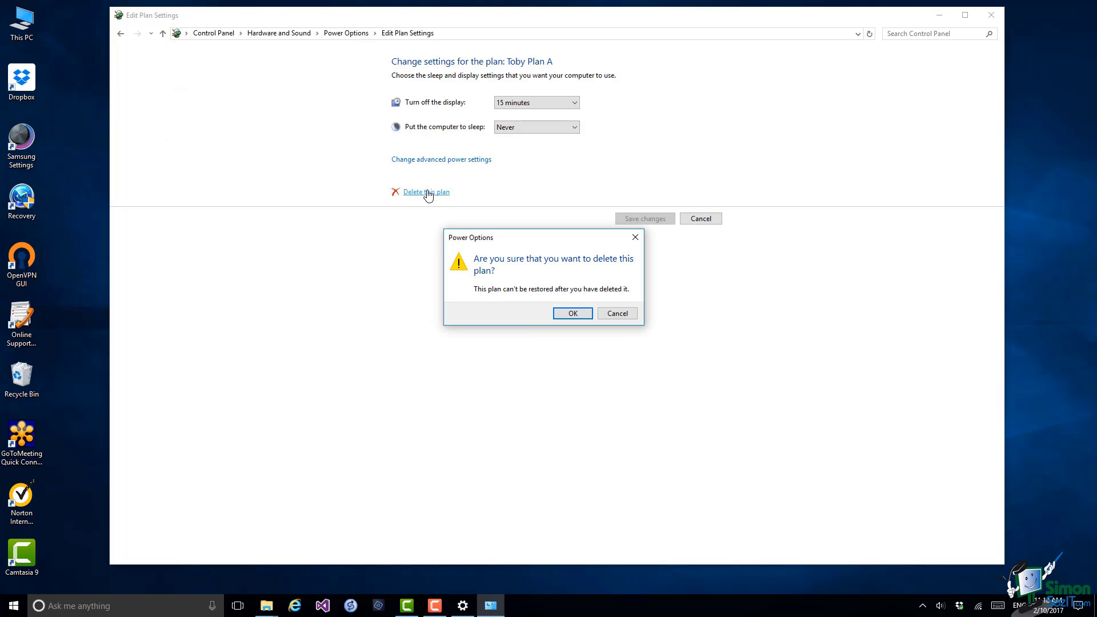
{"action": "left_click", "coordinate": [573, 314]}
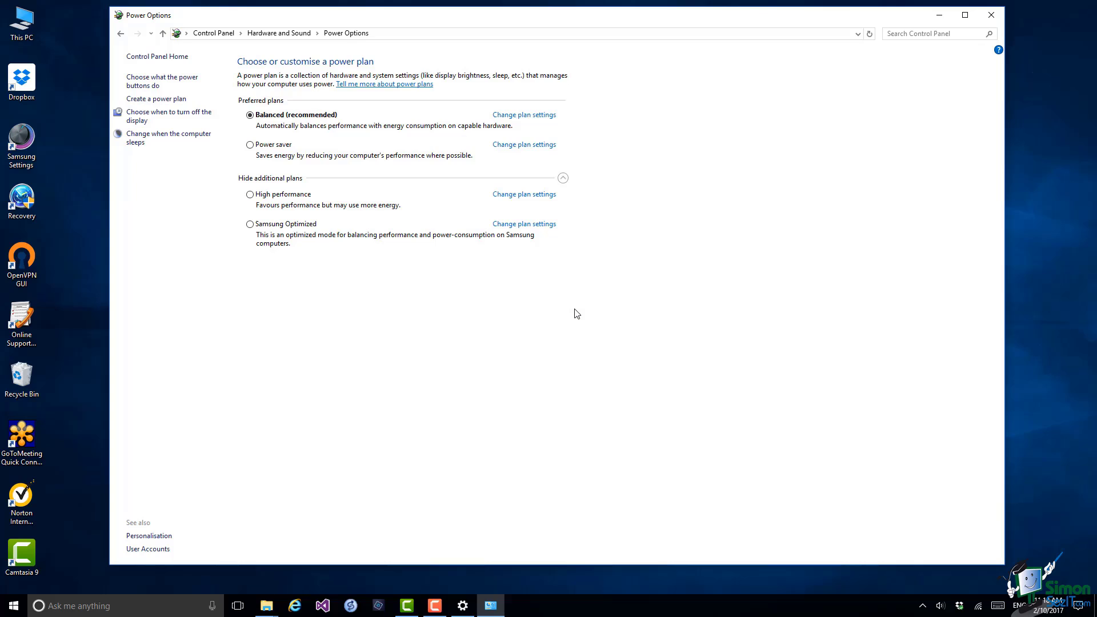